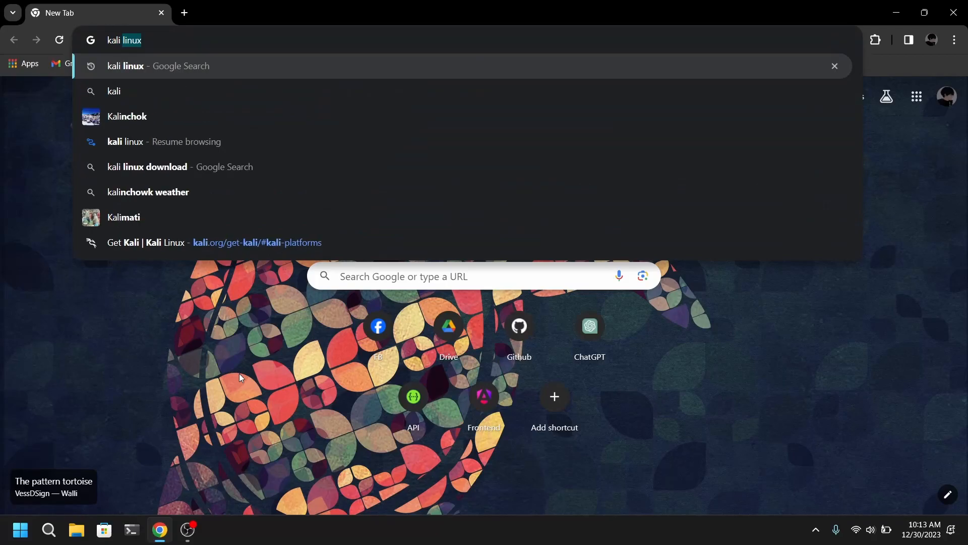
- Search Google for "kali linux", open the Get Kali download page and view the 64-bit installer images
{"action": "key", "text": "Return"}
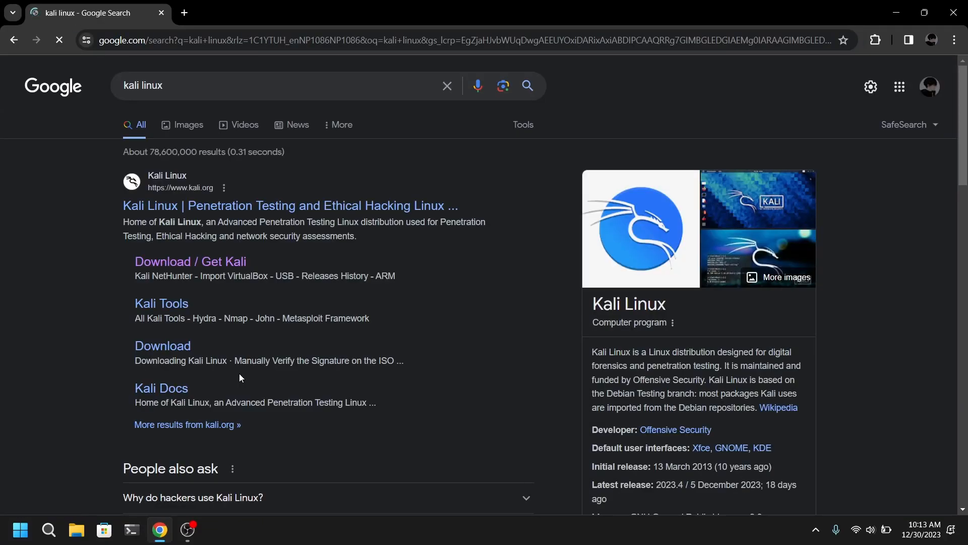
{"action": "left_click", "coordinate": [199, 264]}
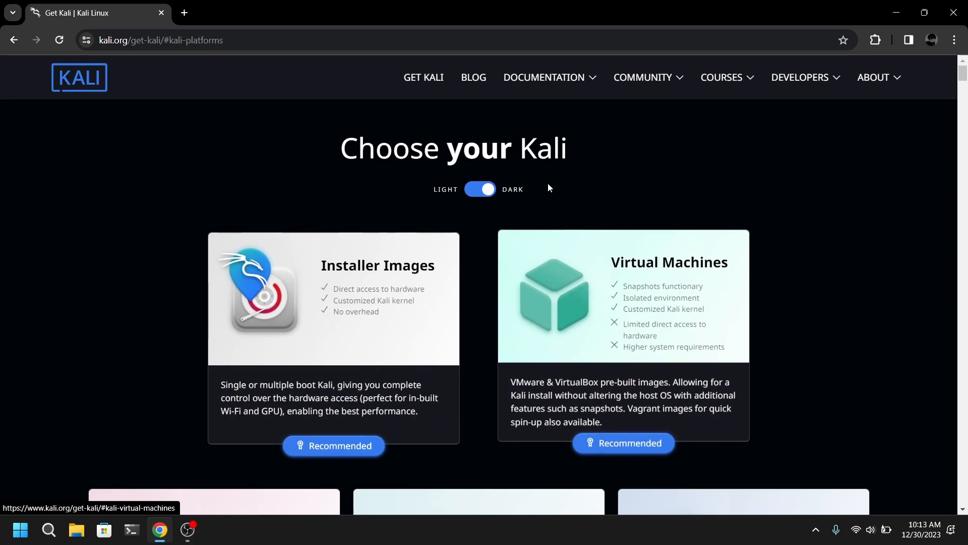
{"action": "left_click", "coordinate": [350, 371]}
{"action": "scroll", "coordinate": [468, 392], "scroll_direction": "down", "scroll_amount": 1}
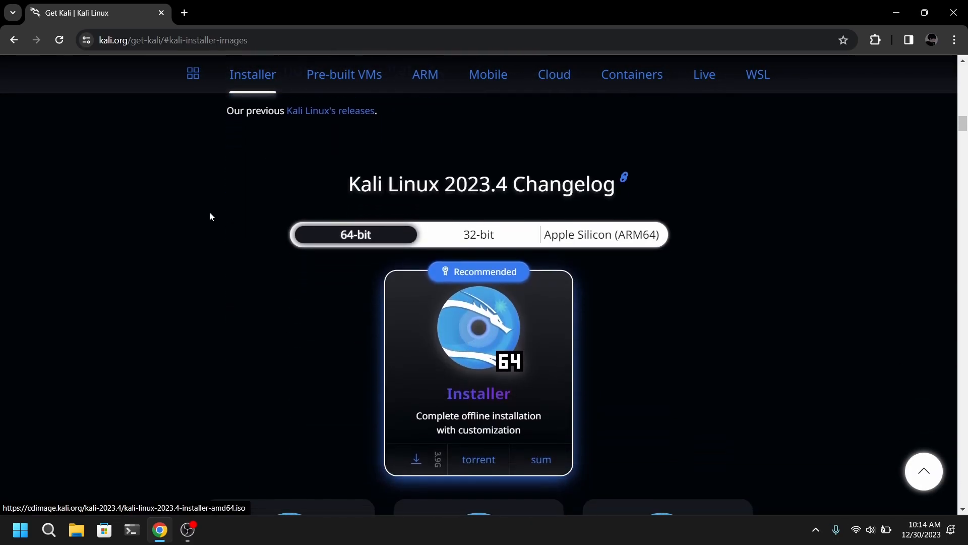
{"action": "scroll", "coordinate": [427, 359], "scroll_direction": "down", "scroll_amount": 1}
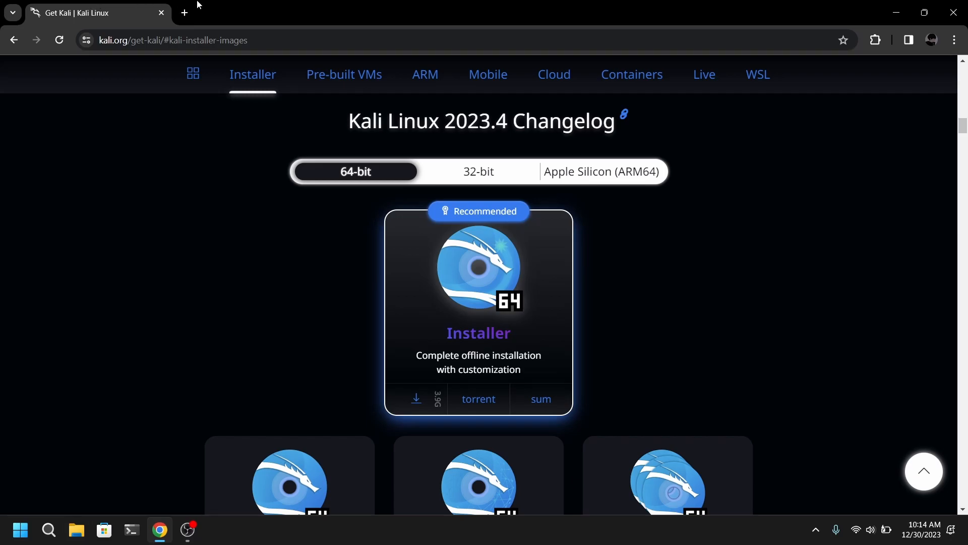
- Search for "virtualbox" in a new browser tab and open the VirtualBox downloads page
{"action": "left_click", "coordinate": [185, 13]}
{"action": "type", "text": "virt"}
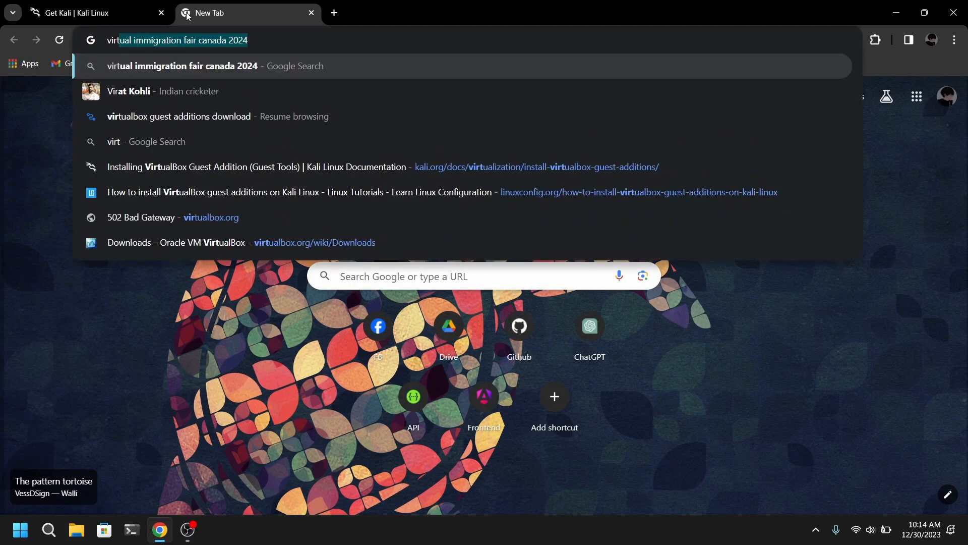
{"action": "type", "text": "ualbox"}
{"action": "key", "text": "Return"}
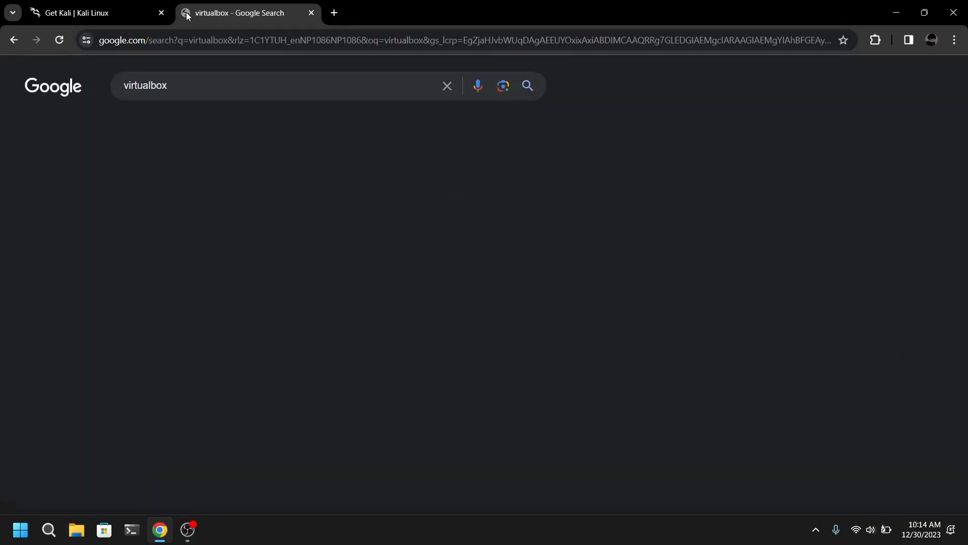
{"action": "left_click", "coordinate": [195, 291]}
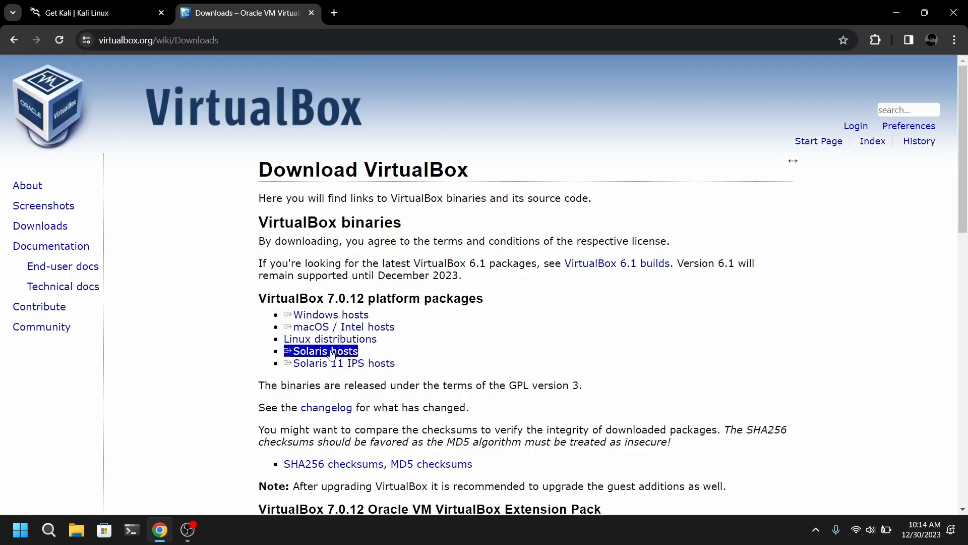
- Close the browser and launch Oracle VM VirtualBox from the pinned Work group of apps
{"action": "left_click", "coordinate": [20, 530]}
{"action": "left_click", "coordinate": [20, 530]}
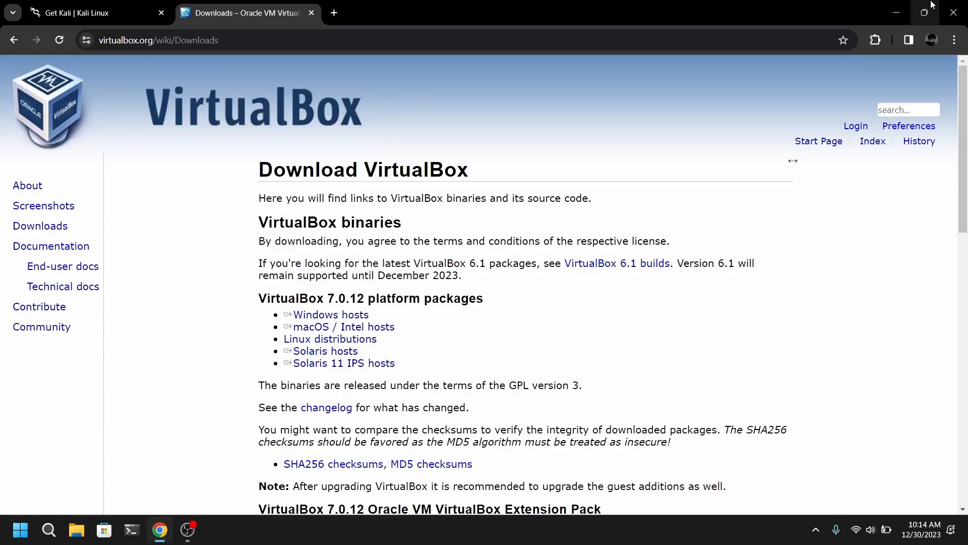
{"action": "left_click", "coordinate": [954, 12]}
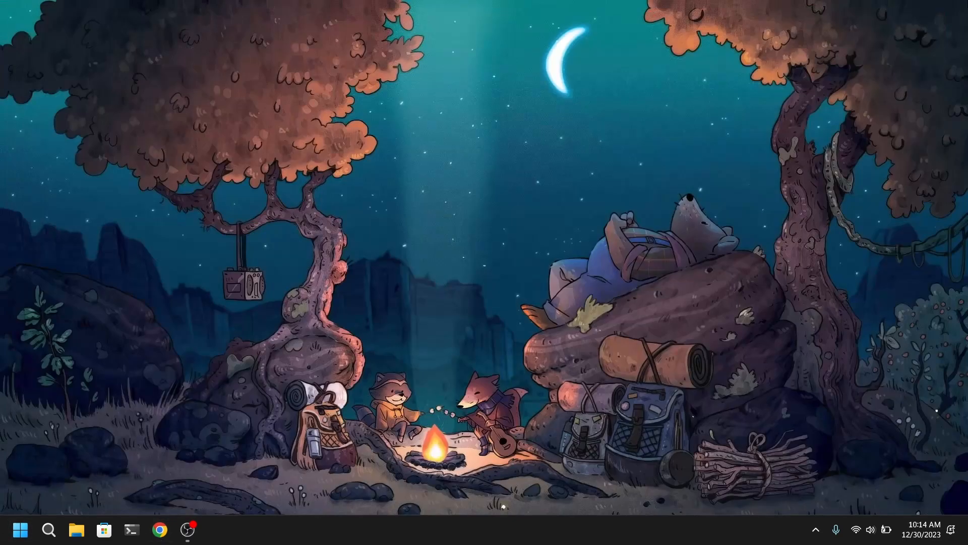
{"action": "left_click", "coordinate": [20, 530]}
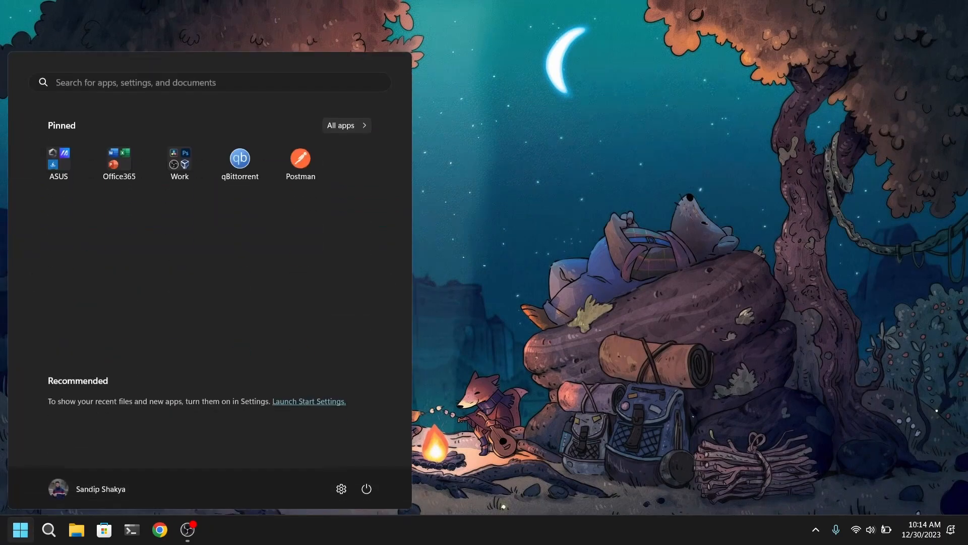
{"action": "left_click", "coordinate": [195, 156]}
{"action": "left_click", "coordinate": [294, 262]}
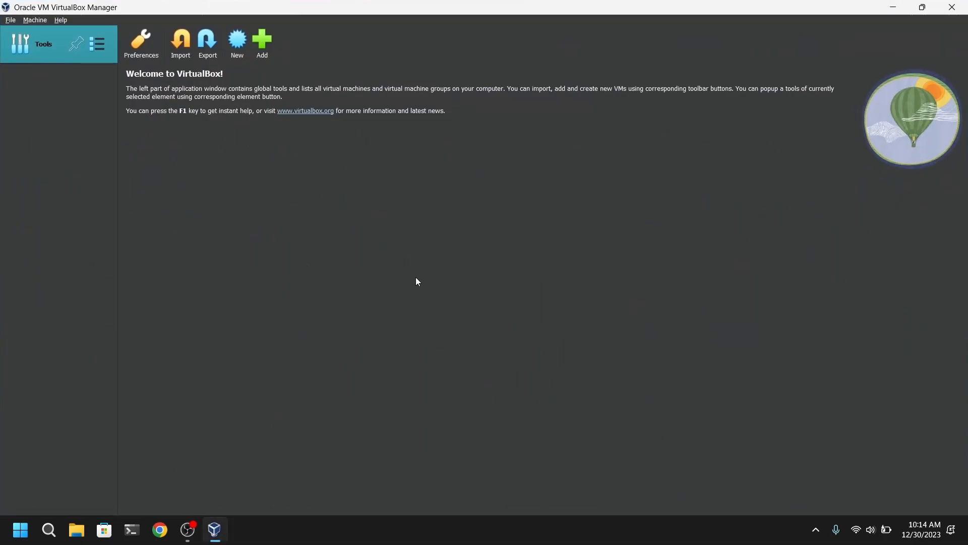
- Start creating a new virtual machine and name it "Kali Linux"
{"action": "left_click", "coordinate": [238, 44]}
{"action": "type", "text": "Kali Linux"}
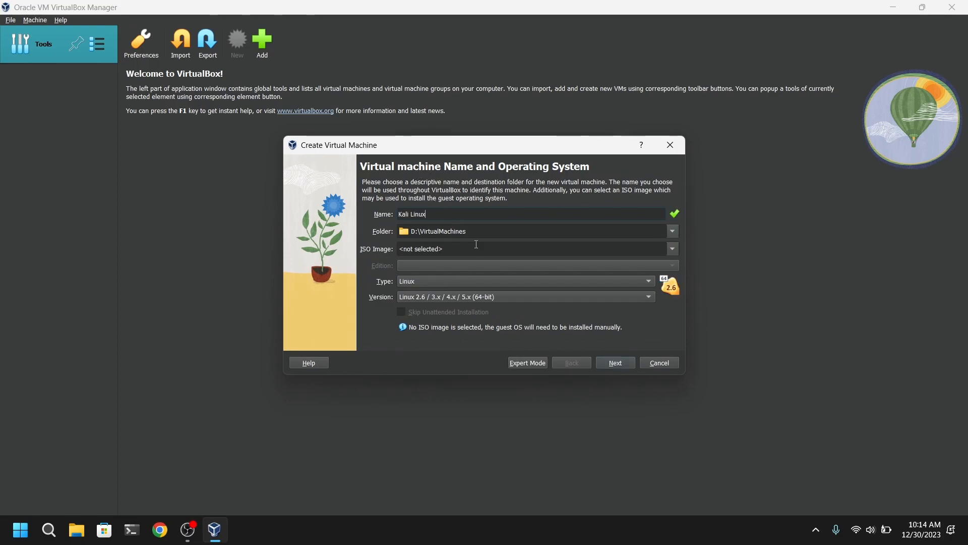
{"action": "left_click", "coordinate": [673, 232]}
{"action": "left_click", "coordinate": [438, 255]}
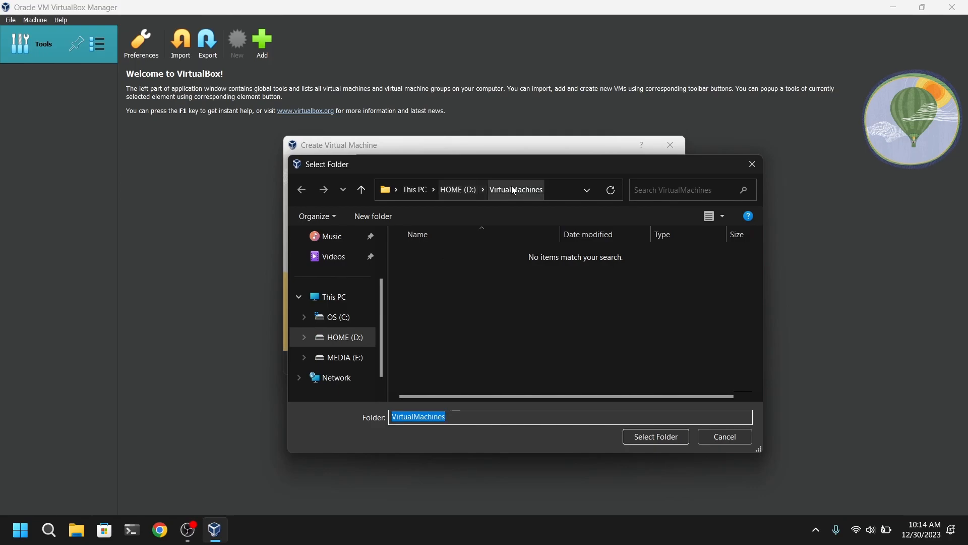
{"action": "left_click", "coordinate": [675, 437]}
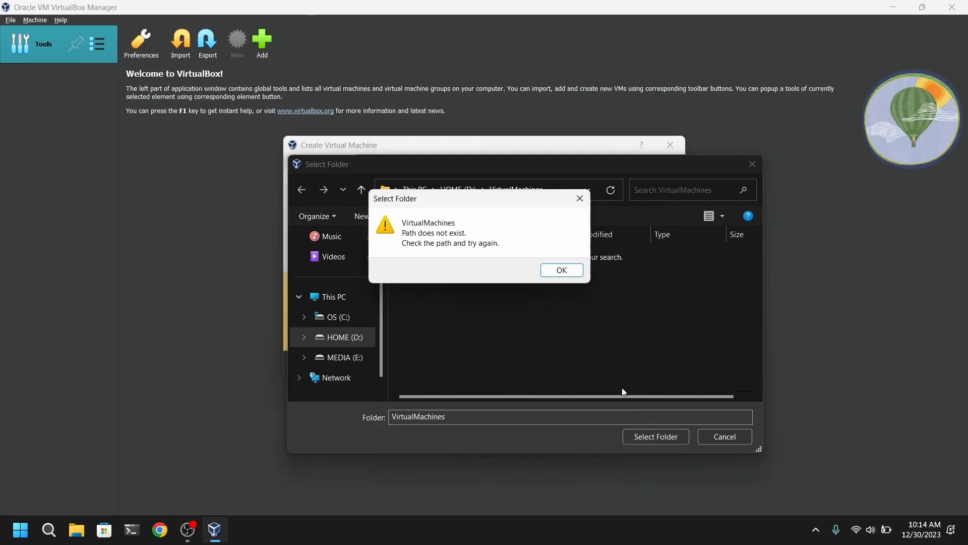
{"action": "left_click", "coordinate": [567, 268]}
{"action": "left_click", "coordinate": [725, 436]}
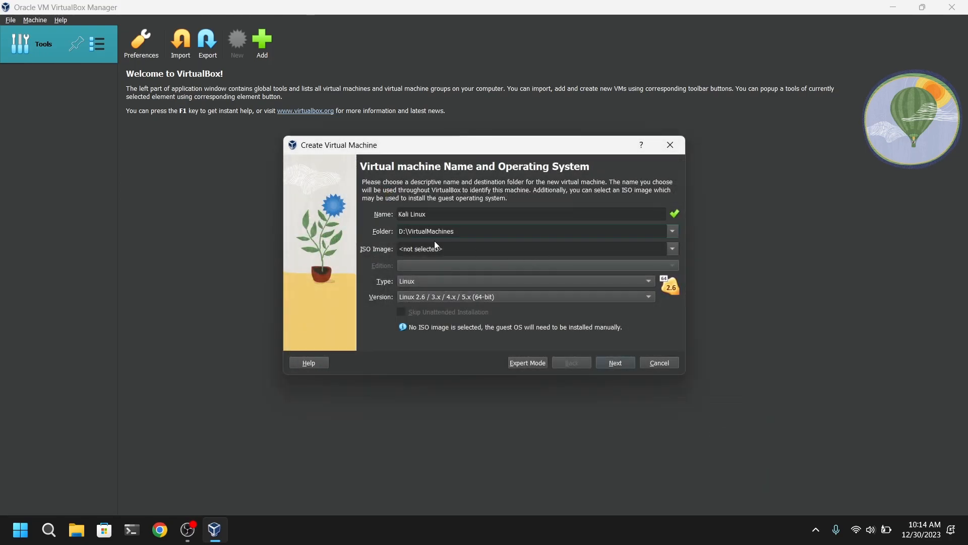
- Select kali-linux-2023.4-installer-amd64.iso from Downloads as the ISO image and proceed to the hardware settings
{"action": "left_click", "coordinate": [674, 249]}
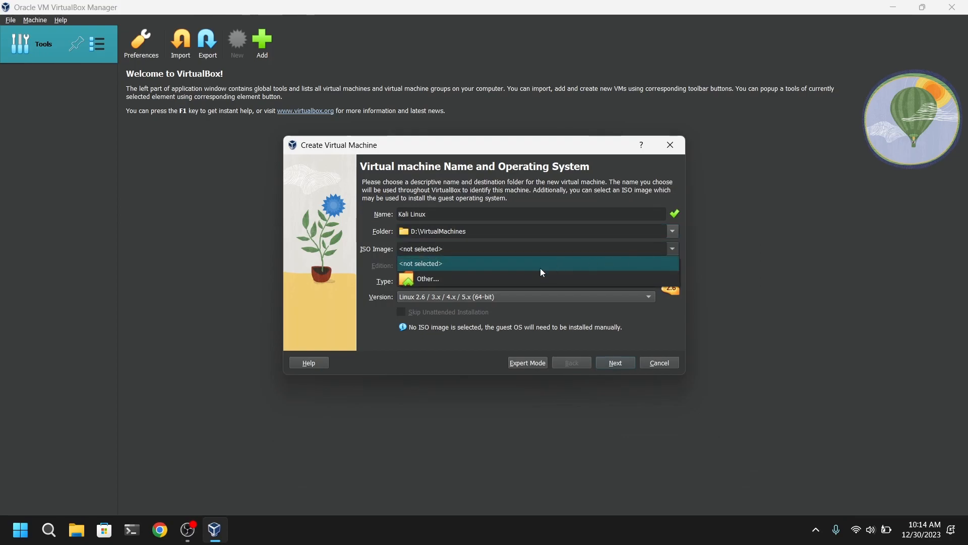
{"action": "left_click", "coordinate": [438, 280]}
{"action": "left_click", "coordinate": [465, 271]}
{"action": "left_click", "coordinate": [663, 437]}
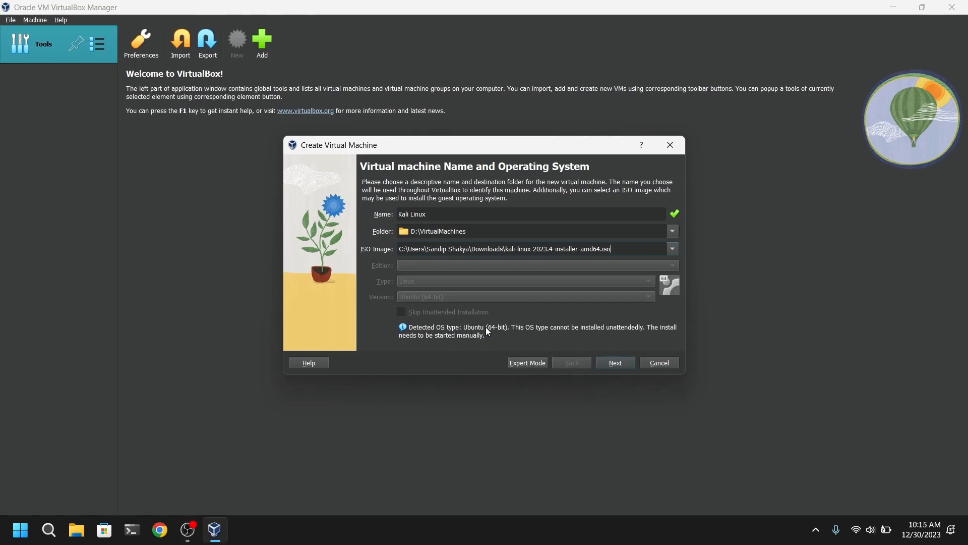
{"action": "left_click", "coordinate": [616, 365]}
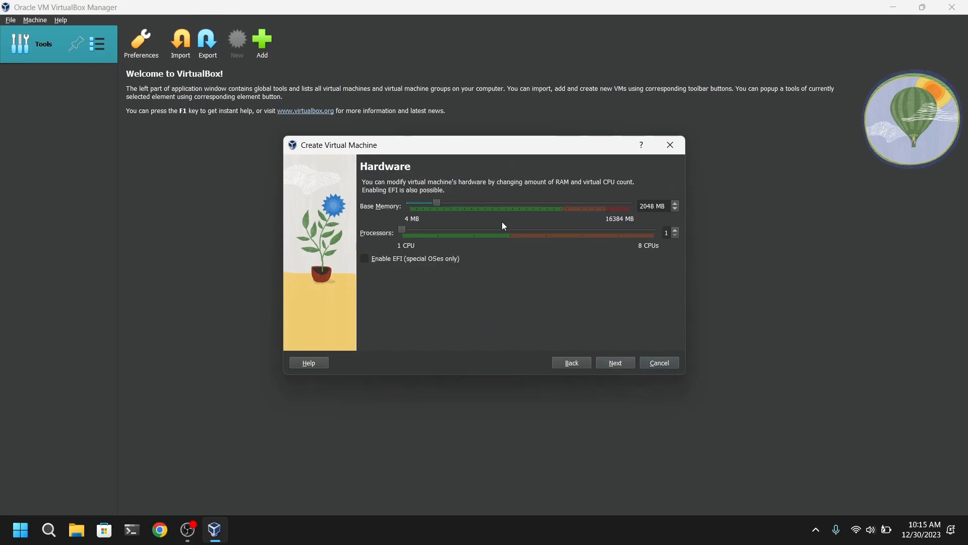
- Set the virtual machine's base memory to 4096 MB and its processors to 2, and proceed to the hard disk settings
{"action": "left_click", "coordinate": [492, 205]}
{"action": "left_click", "coordinate": [493, 206]}
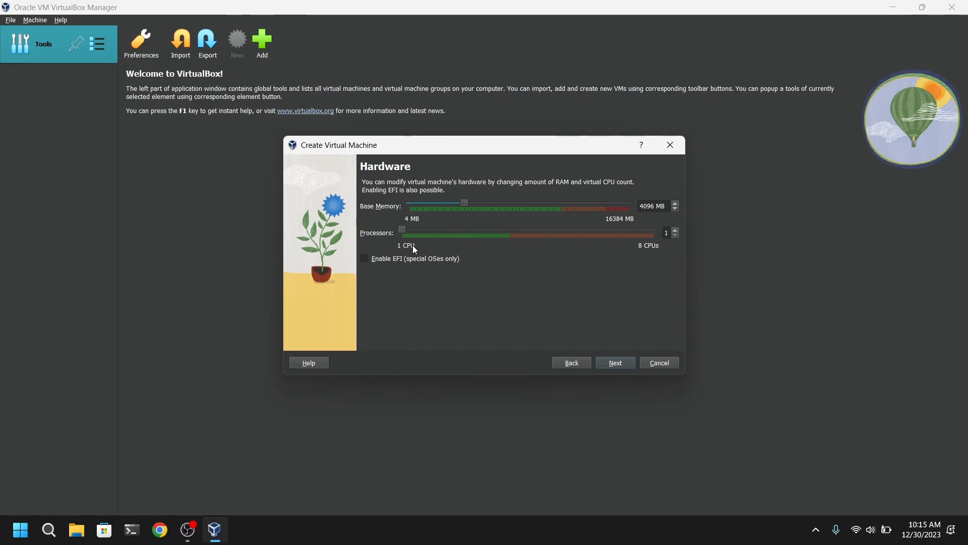
{"action": "left_click_drag", "start_coordinate": [402, 230], "coordinate": [437, 231]}
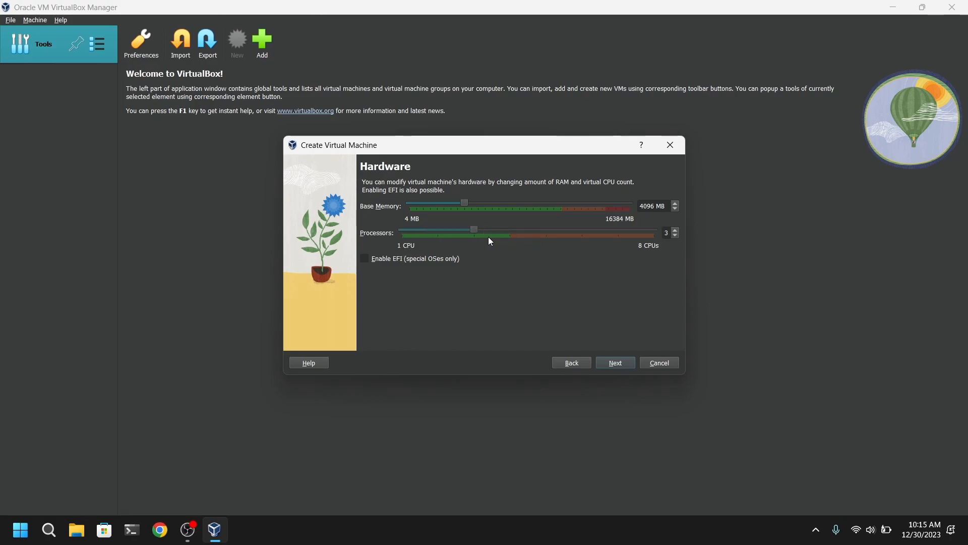
{"action": "left_click", "coordinate": [442, 228]}
{"action": "left_click", "coordinate": [616, 363]}
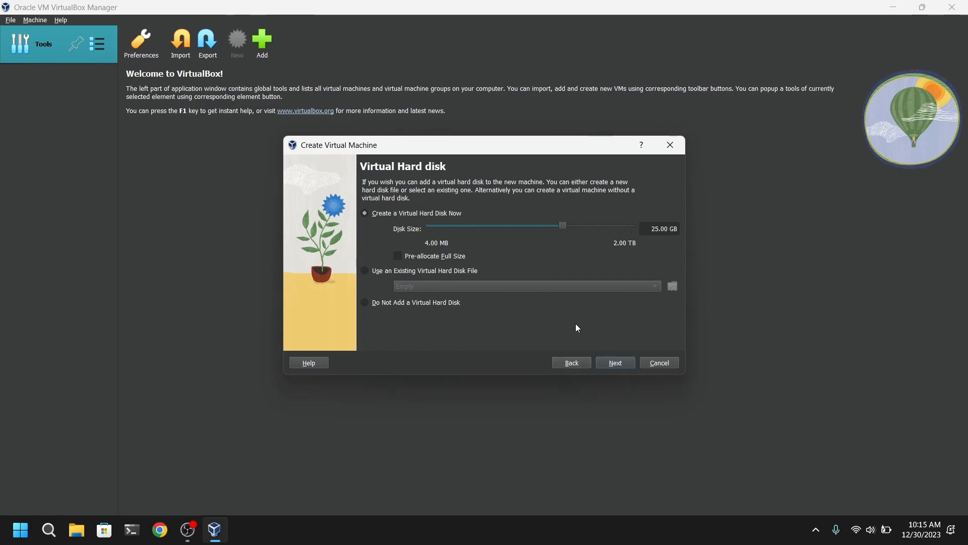
- Set the virtual hard disk size to 34 GB and finish creating the virtual machine
{"action": "left_click", "coordinate": [566, 222]}
{"action": "left_click", "coordinate": [567, 222]}
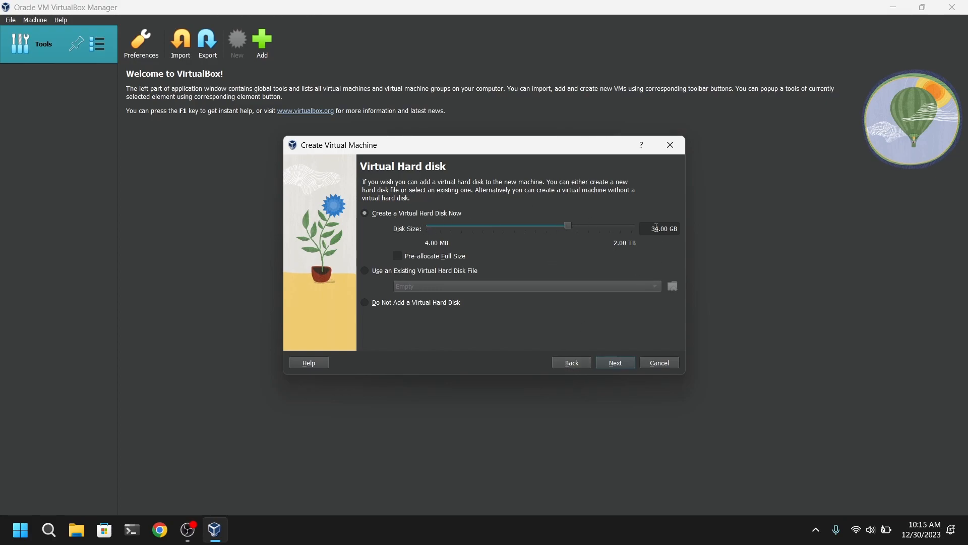
{"action": "left_click", "coordinate": [619, 363]}
{"action": "left_click", "coordinate": [619, 364]}
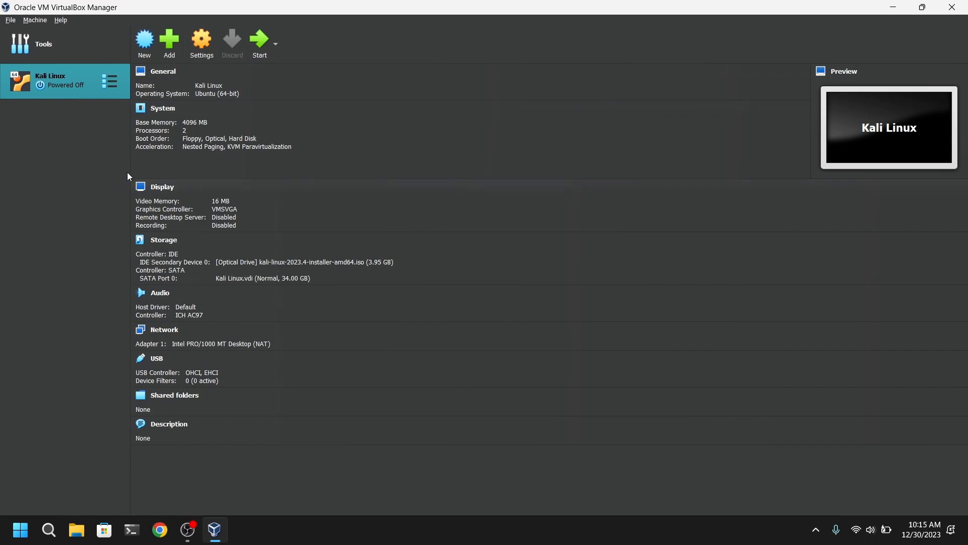
- Review the Kali Linux machine's system settings and set its display video memory to 128 MB
{"action": "left_click", "coordinate": [200, 50]}
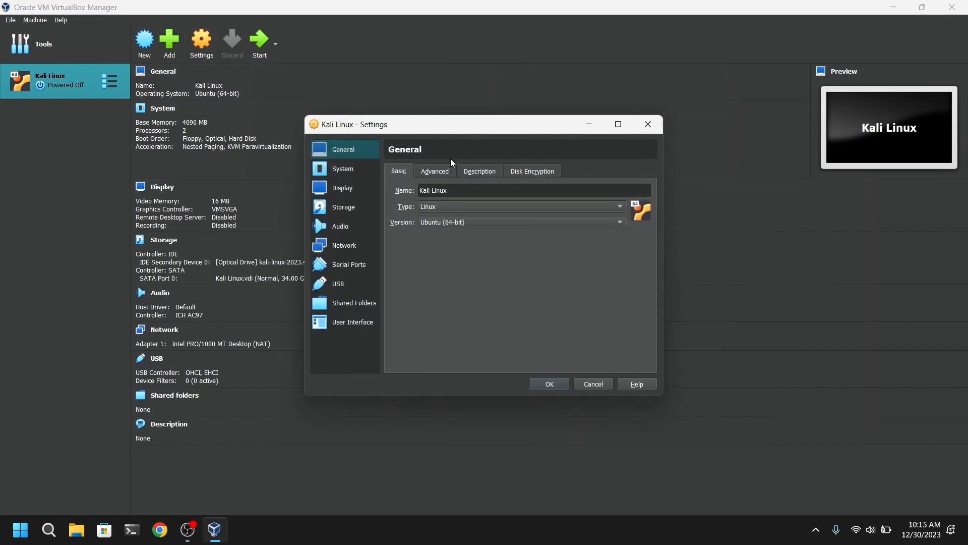
{"action": "left_click", "coordinate": [361, 169]}
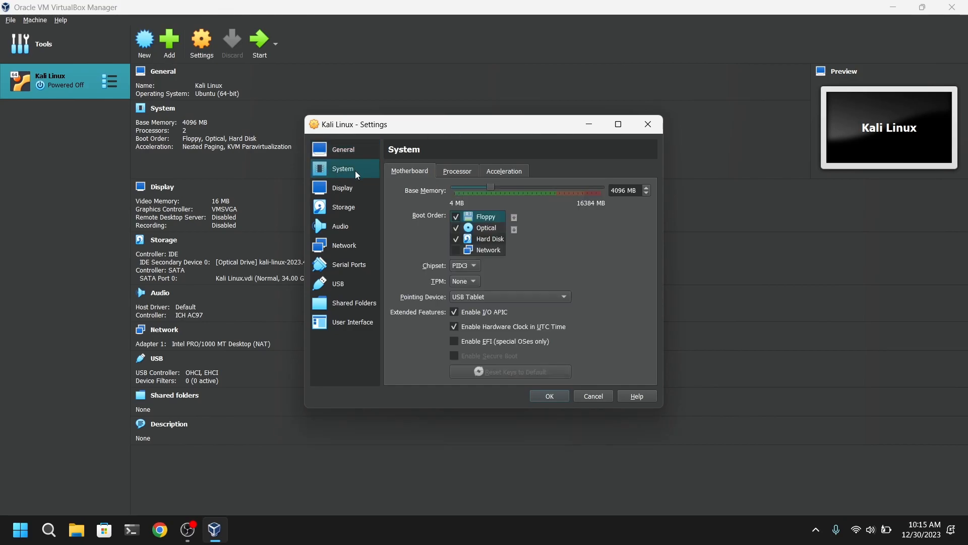
{"action": "left_click", "coordinate": [484, 172]}
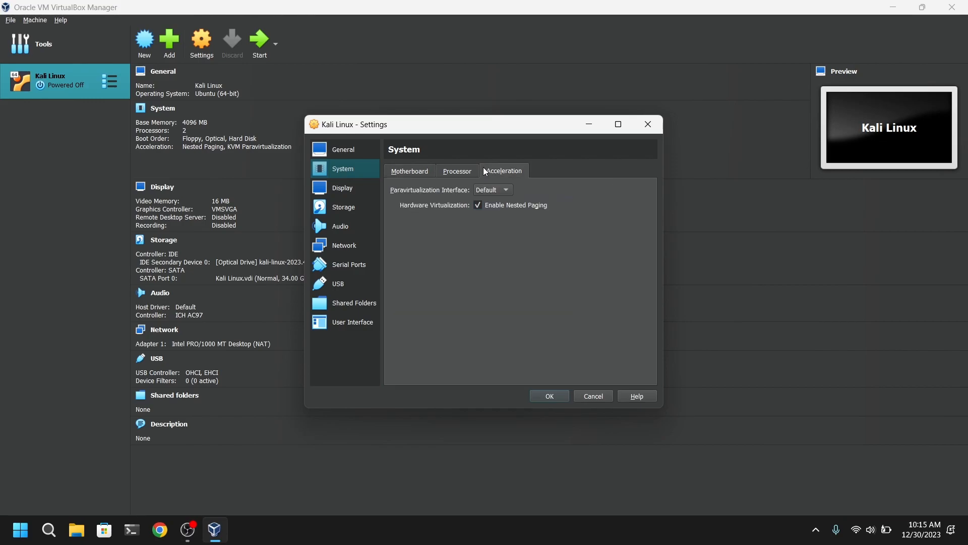
{"action": "left_click", "coordinate": [447, 172]}
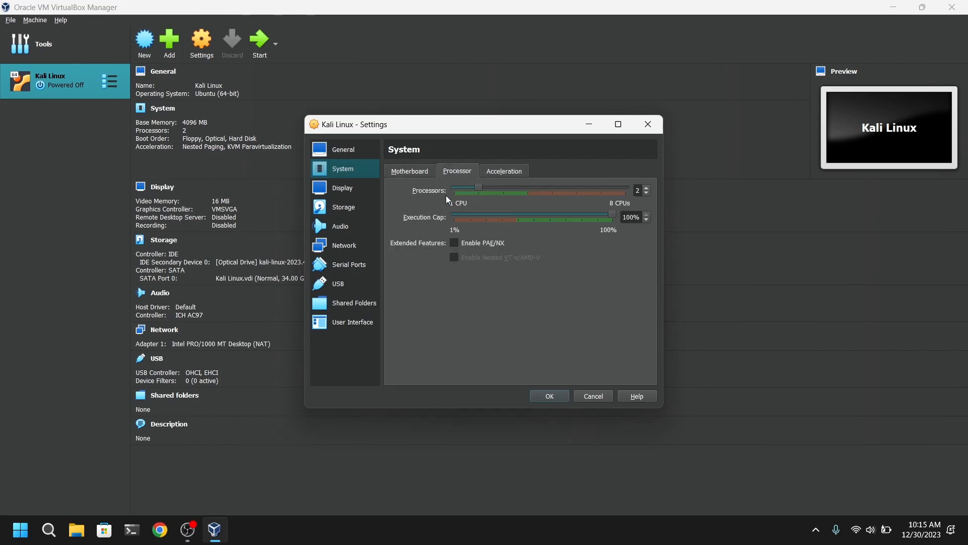
{"action": "left_click", "coordinate": [339, 190]}
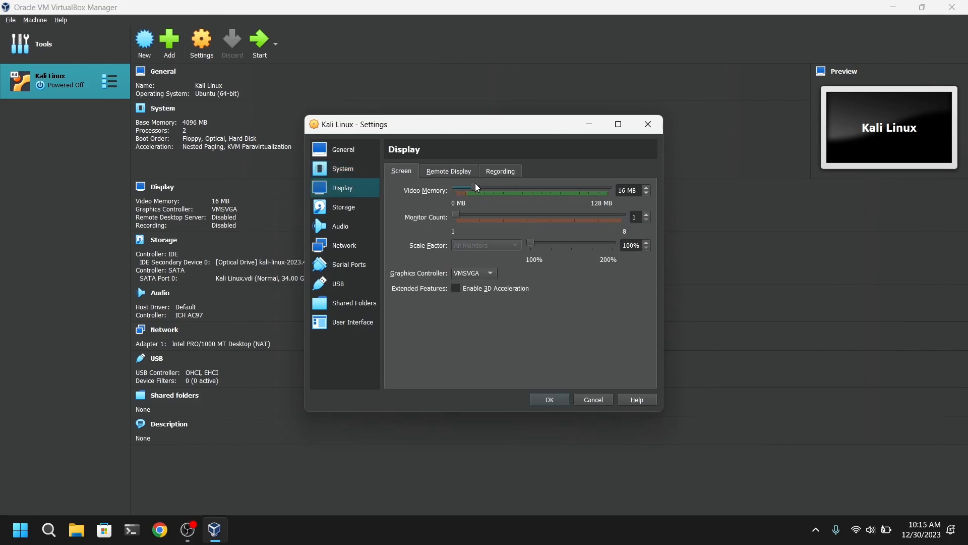
{"action": "left_click_drag", "start_coordinate": [477, 189], "coordinate": [618, 190]}
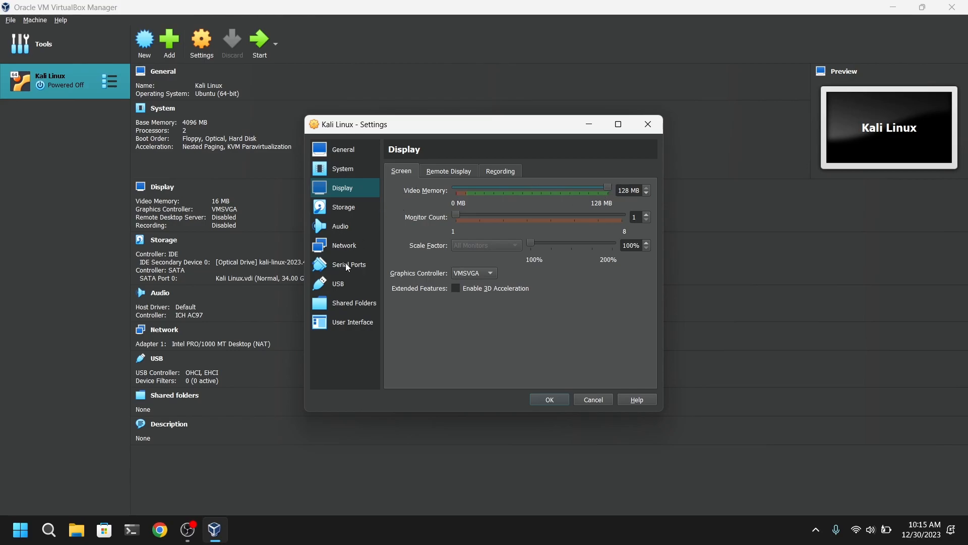
- Add the HOME (D:) drive as a shared folder of the Kali Linux machine with auto-mount enabled
{"action": "left_click", "coordinate": [359, 307]}
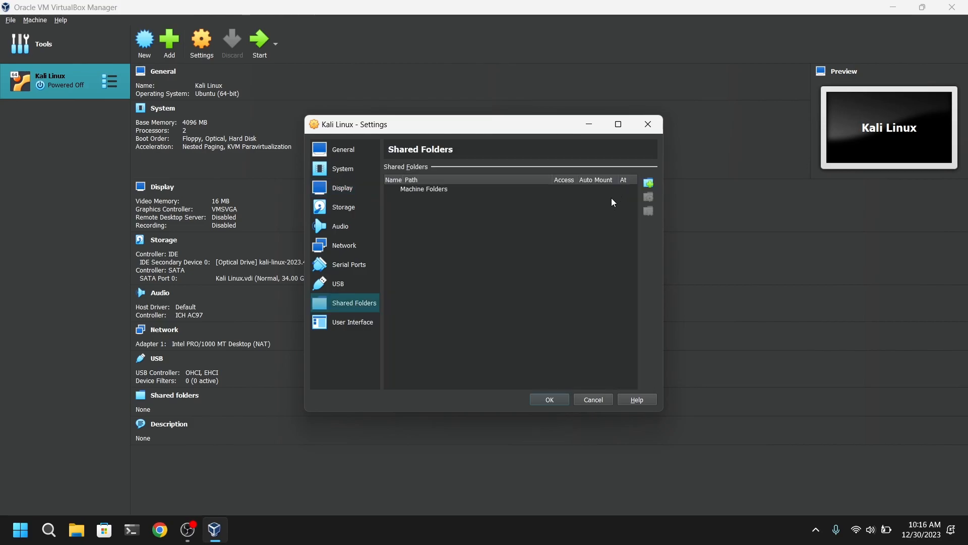
{"action": "left_click", "coordinate": [648, 182]}
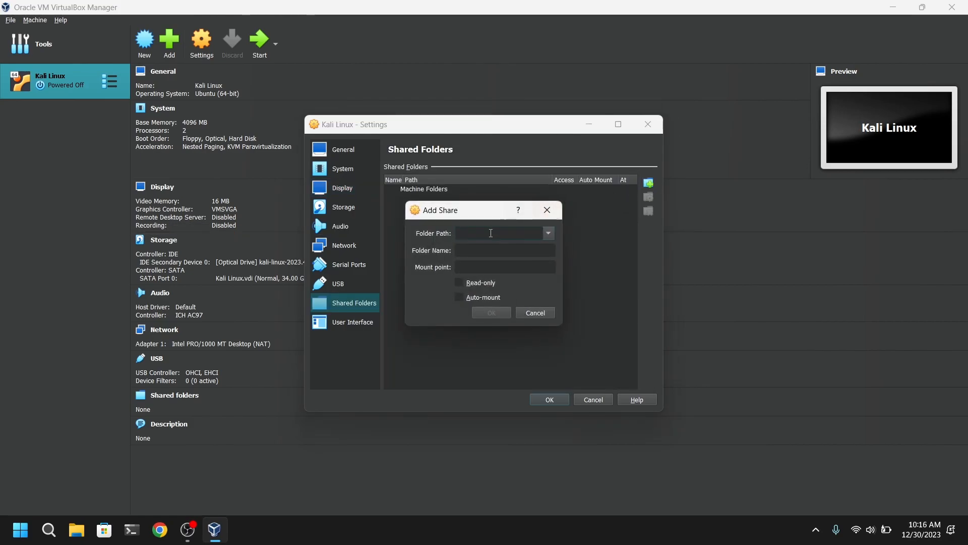
{"action": "left_click", "coordinate": [548, 233]}
{"action": "left_click", "coordinate": [477, 262]}
{"action": "scroll", "coordinate": [469, 287], "scroll_direction": "down", "scroll_amount": 2}
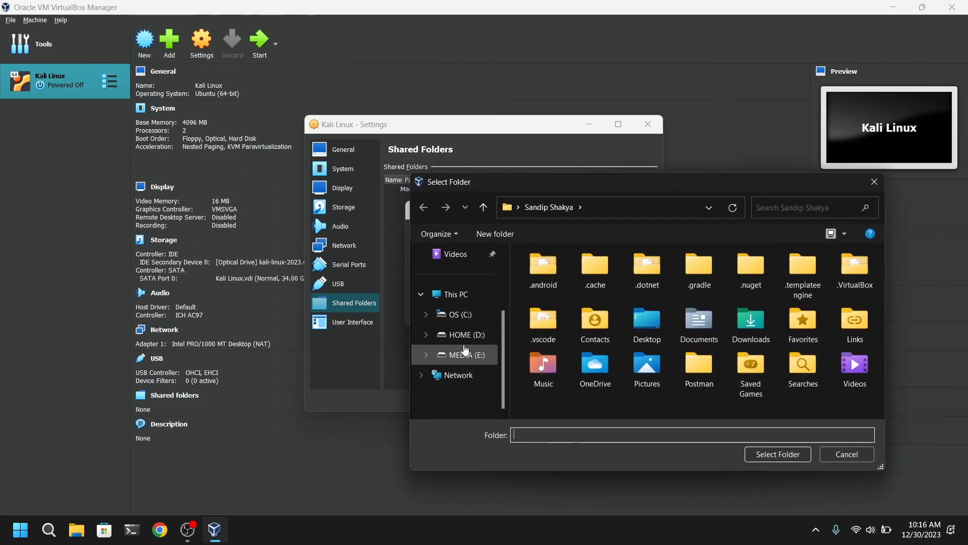
{"action": "left_click", "coordinate": [467, 335]}
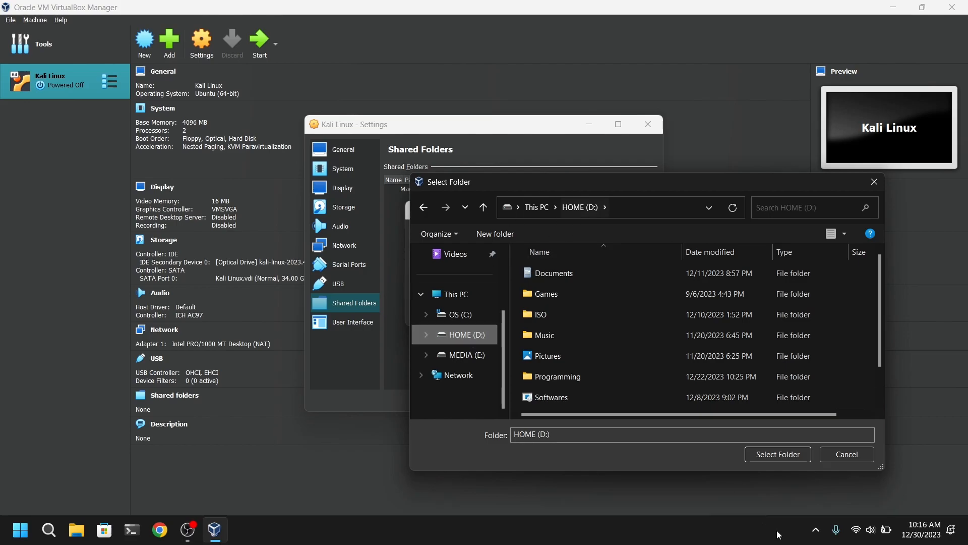
{"action": "left_click", "coordinate": [769, 459]}
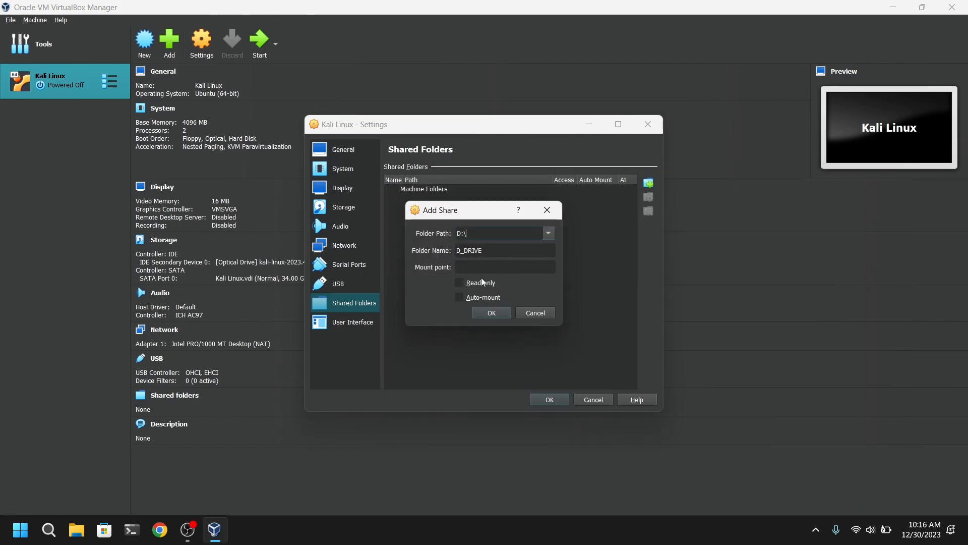
{"action": "left_click", "coordinate": [478, 303]}
{"action": "left_click", "coordinate": [491, 313]}
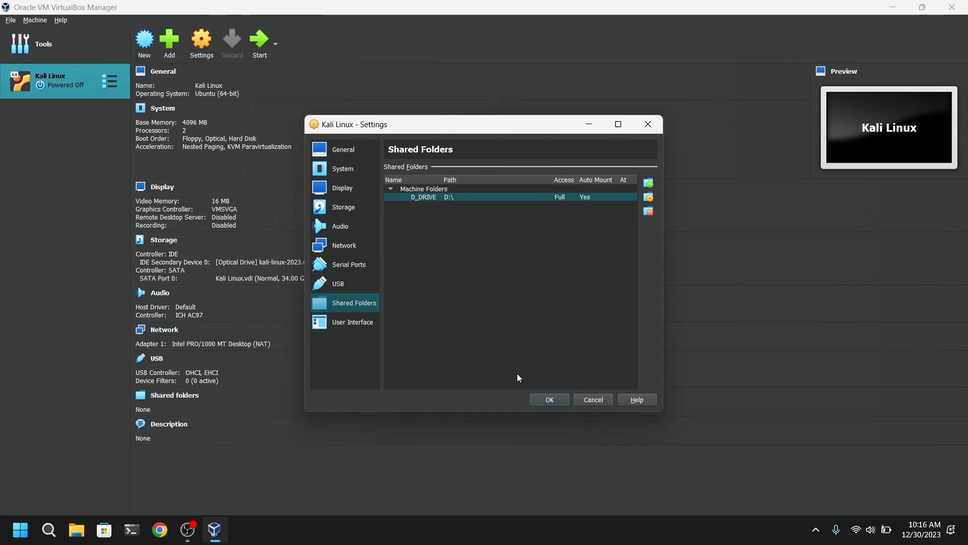
- Save the machine settings and start the Kali Linux virtual machine in a maximized window, dismissing the keyboard capture notification
{"action": "left_click", "coordinate": [539, 402]}
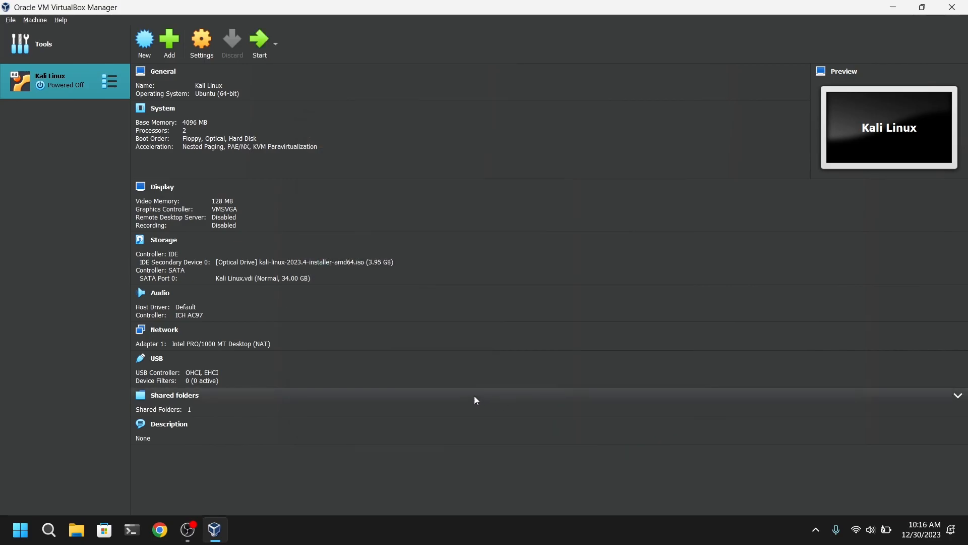
{"action": "left_click", "coordinate": [260, 48]}
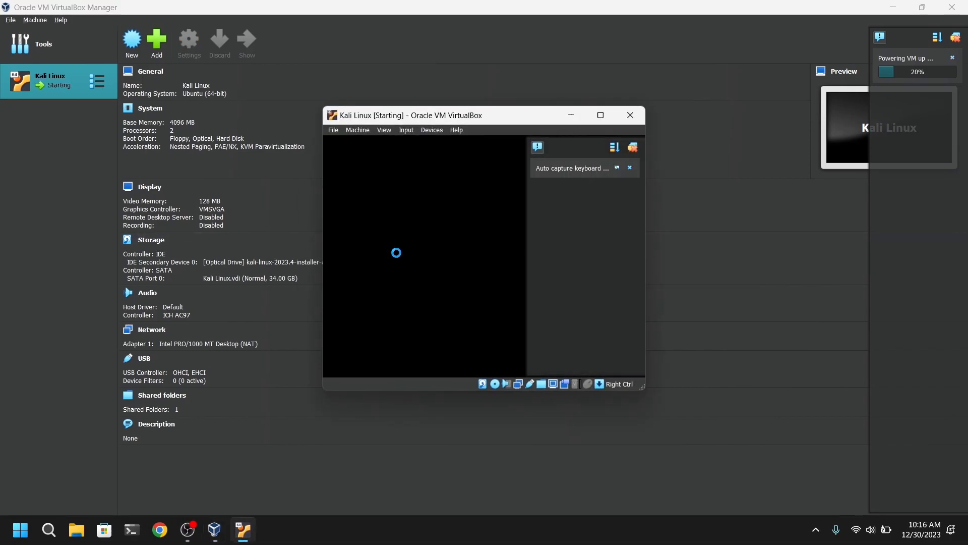
{"action": "left_click", "coordinate": [600, 115]}
{"action": "left_click", "coordinate": [956, 39]}
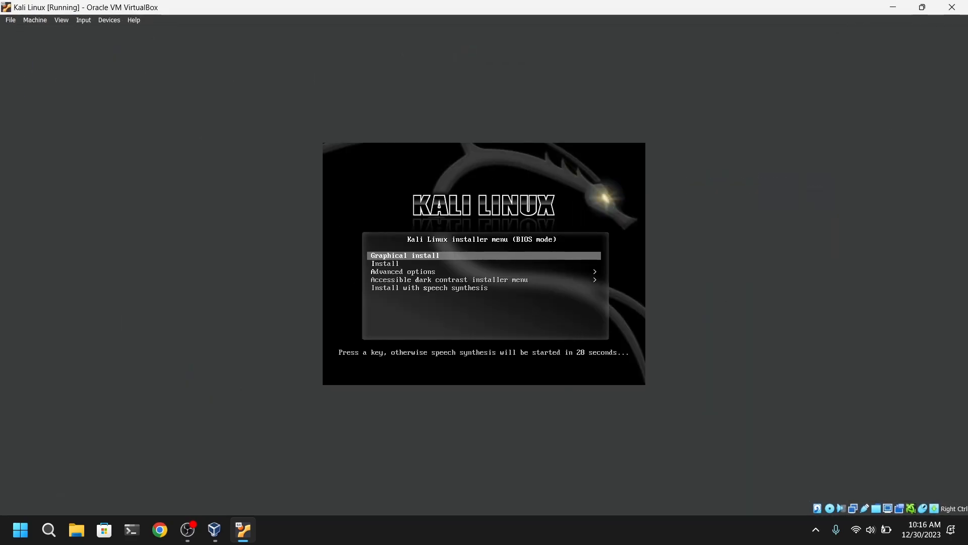
- Start the Graphical install from the Kali Linux installer boot menu
{"action": "key", "text": "Down"}
{"action": "key", "text": "Up"}
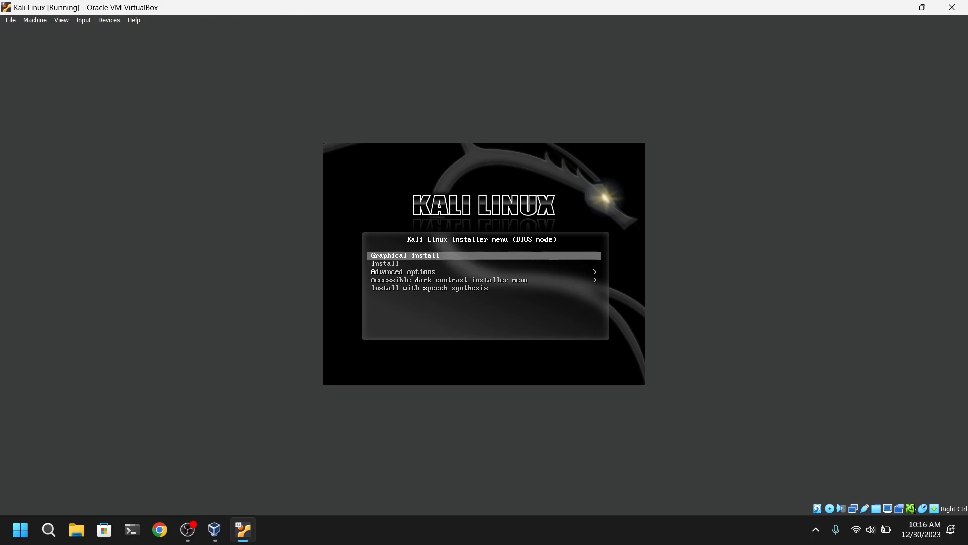
{"action": "key", "text": "Return"}
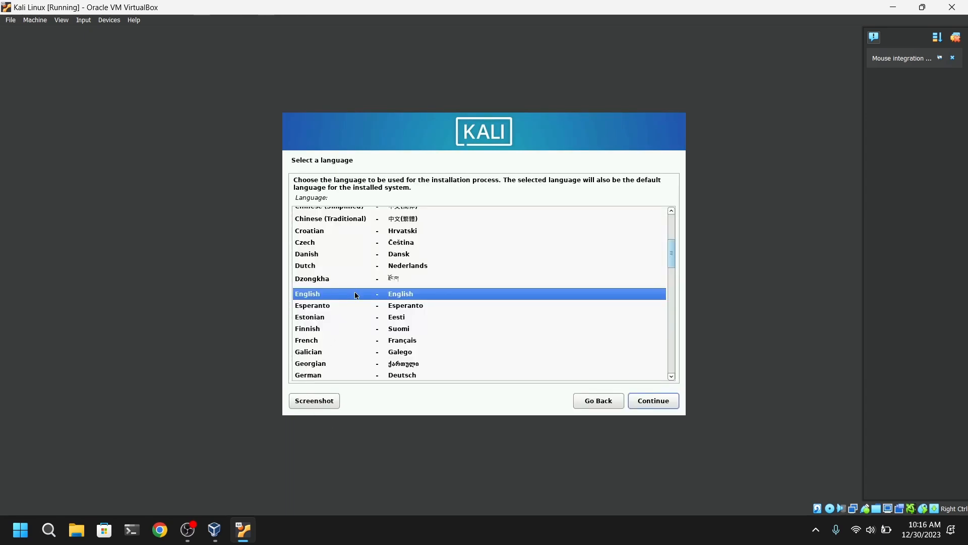
- Accept English, United States and the American English keymap, and keep the hostname kali with the default domain setting
{"action": "left_click", "coordinate": [661, 405]}
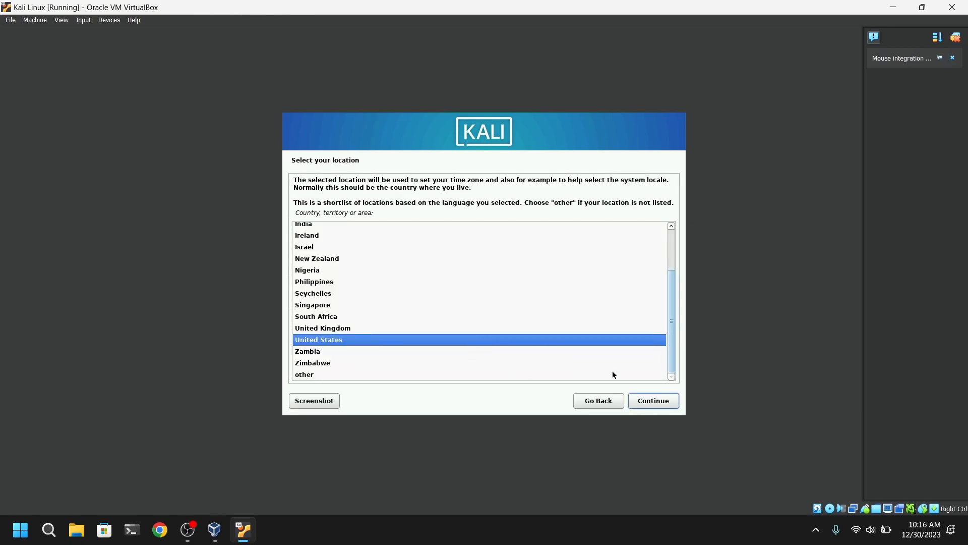
{"action": "left_click", "coordinate": [651, 402]}
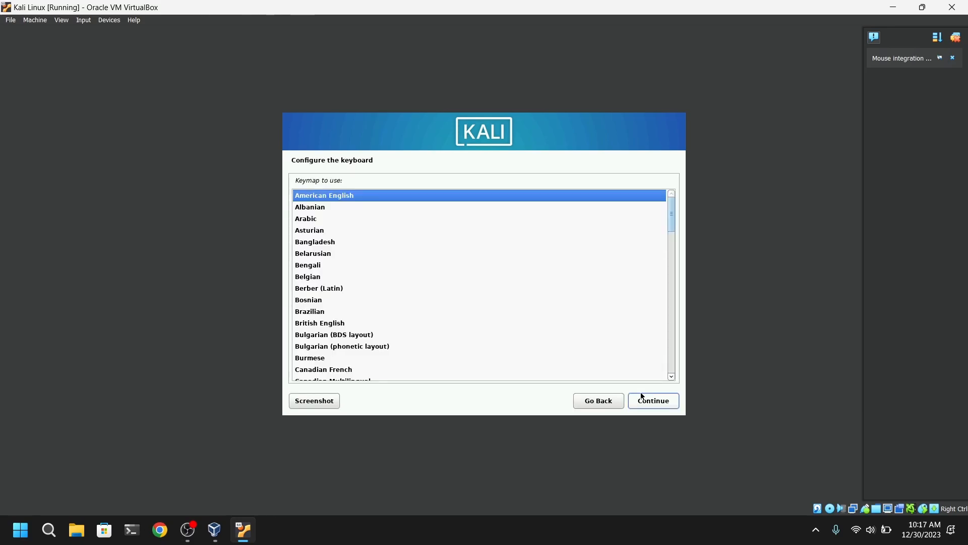
{"action": "left_click", "coordinate": [650, 403]}
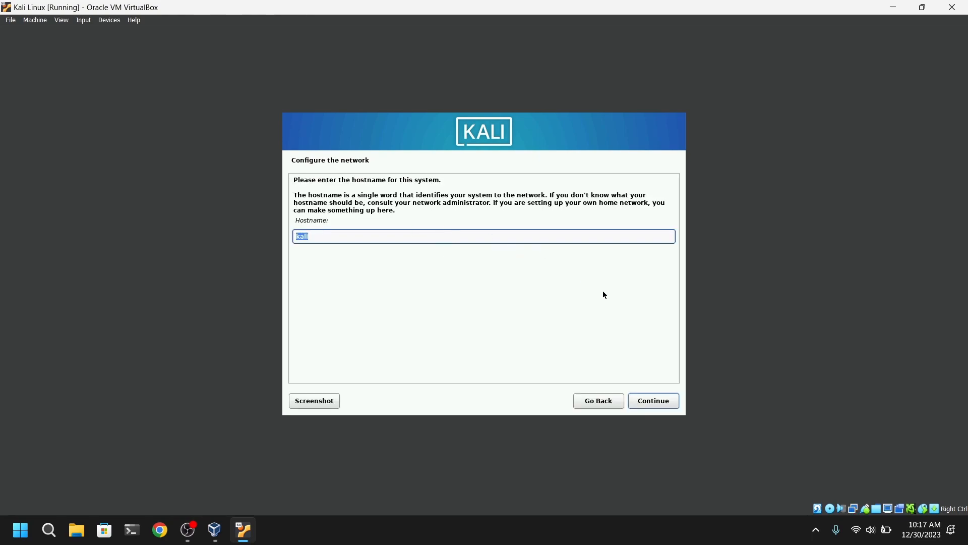
{"action": "left_click", "coordinate": [658, 402]}
{"action": "left_click", "coordinate": [658, 403]}
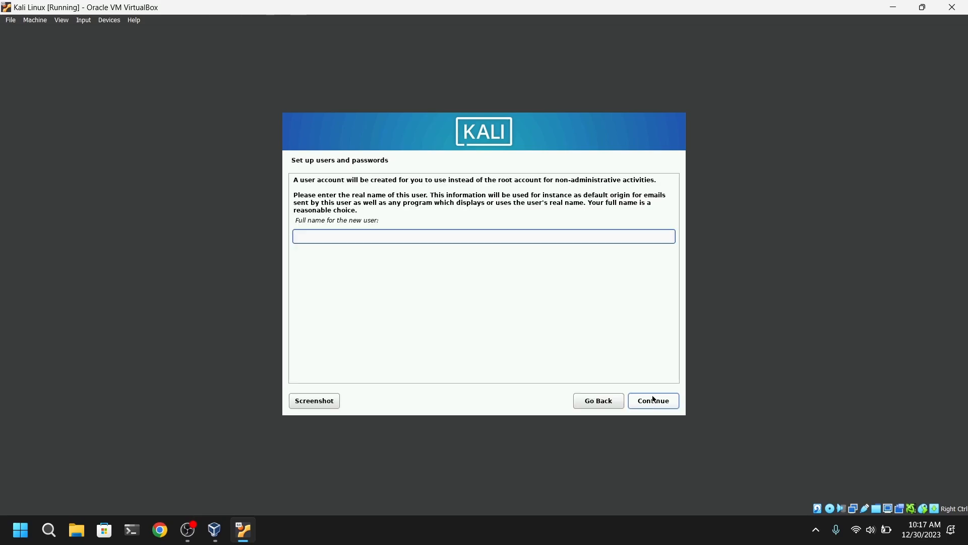
- Enter the new user's full name and accept the suggested account username
{"action": "type", "text": "Sandip"}
{"action": "left_click", "coordinate": [661, 406]}
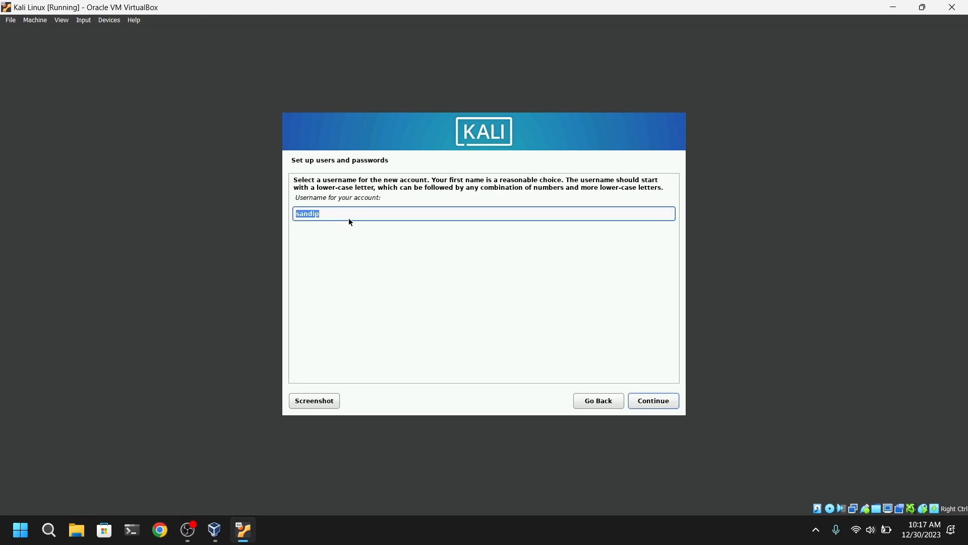
{"action": "left_click", "coordinate": [659, 403]}
- Enter and verify the new user's account password, and accept the Eastern time zone
{"action": "type", "text": "123"}
{"action": "left_click", "coordinate": [395, 267]}
{"action": "type", "text": "123"}
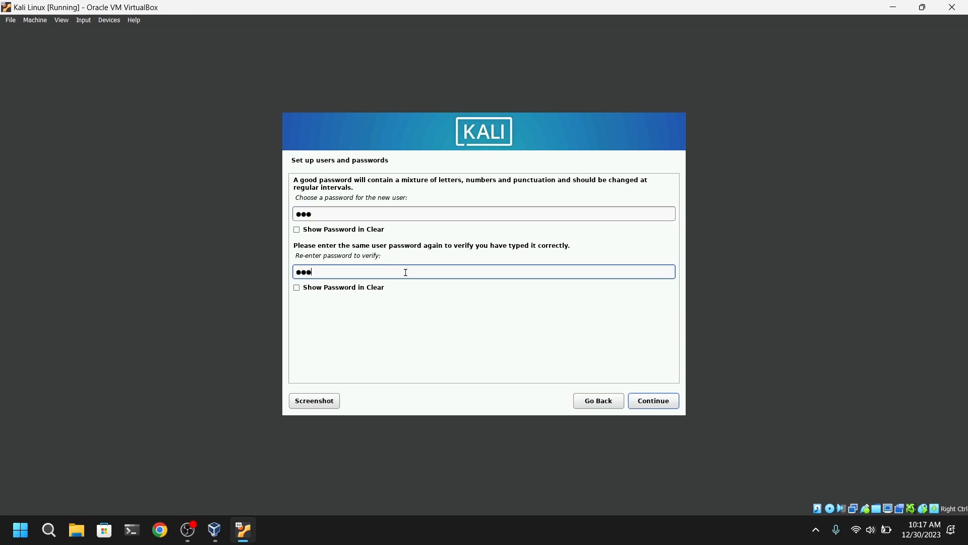
{"action": "left_click", "coordinate": [651, 400]}
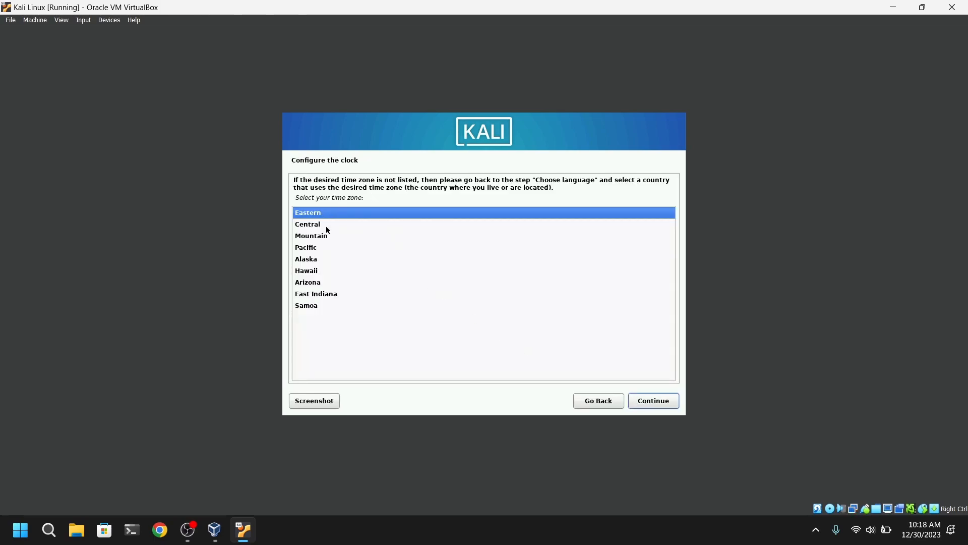
{"action": "left_click", "coordinate": [659, 404]}
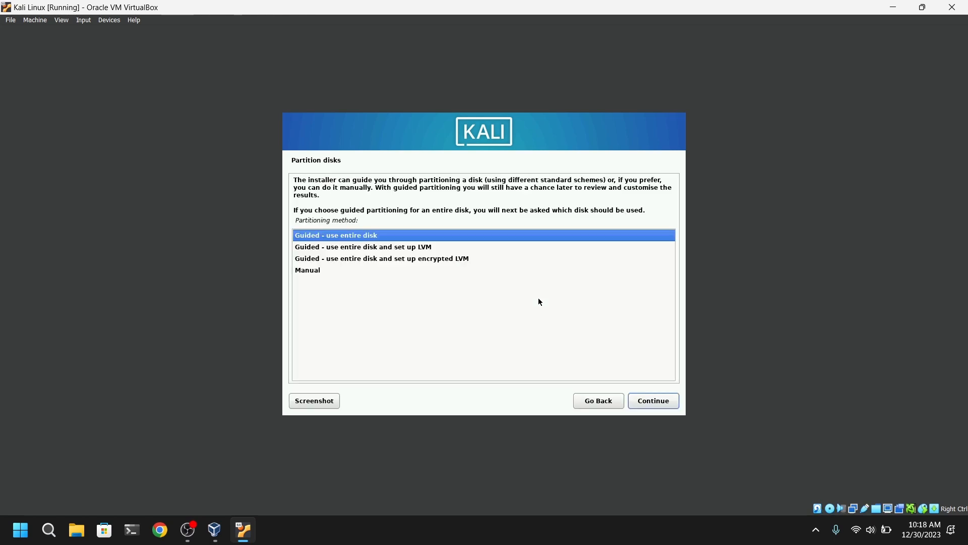
- Choose guided partitioning using the entire VBOX HARDDISK (sda), with all files in one partition
{"action": "left_click", "coordinate": [370, 250]}
{"action": "left_click", "coordinate": [370, 238]}
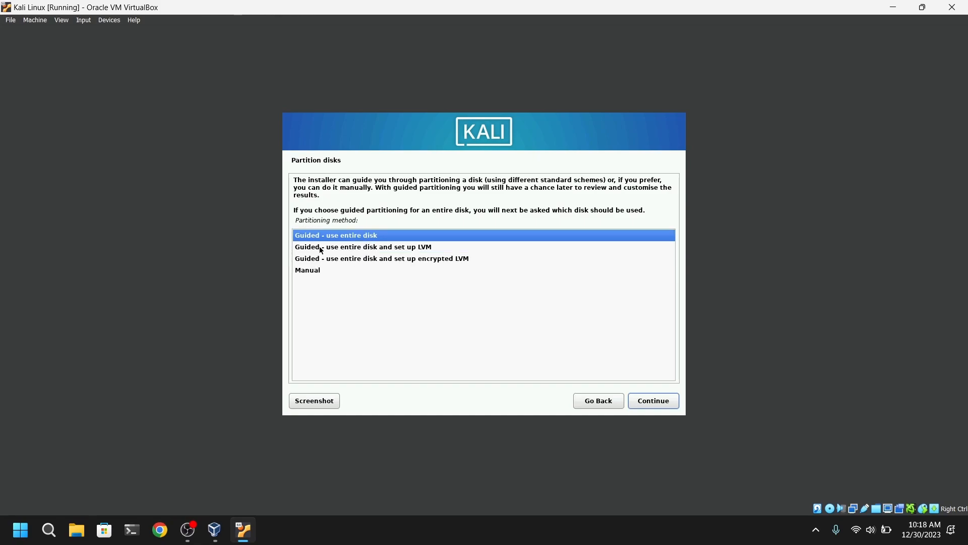
{"action": "left_click", "coordinate": [648, 403]}
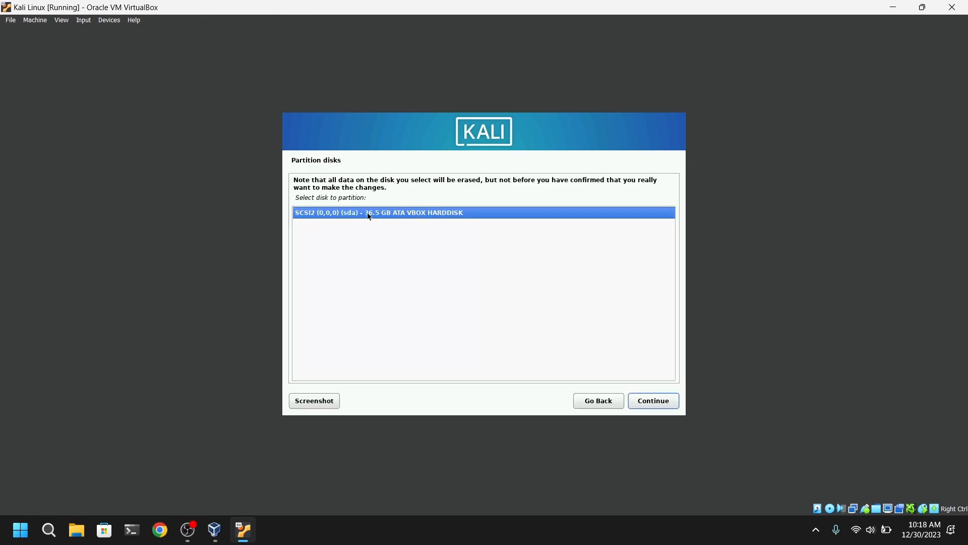
{"action": "left_click", "coordinate": [673, 401]}
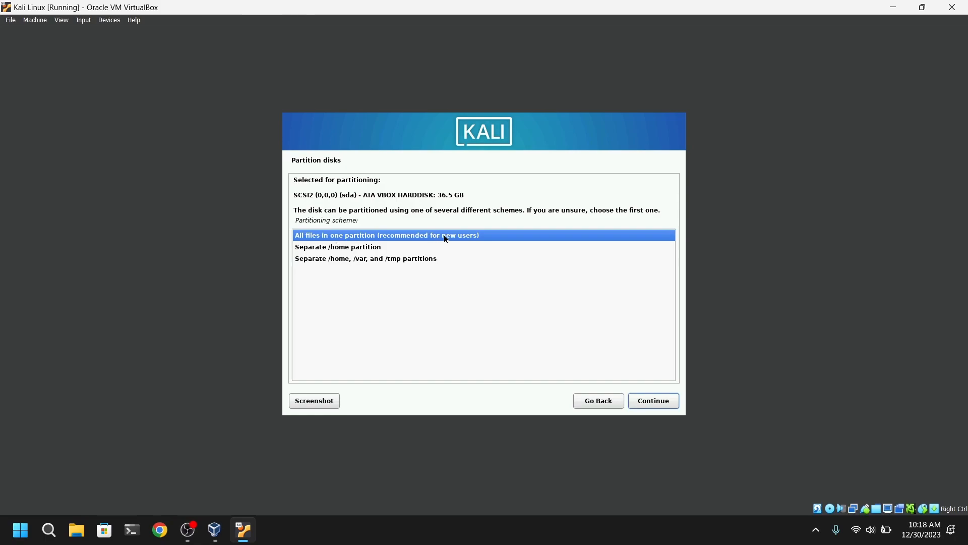
{"action": "left_click", "coordinate": [656, 401]}
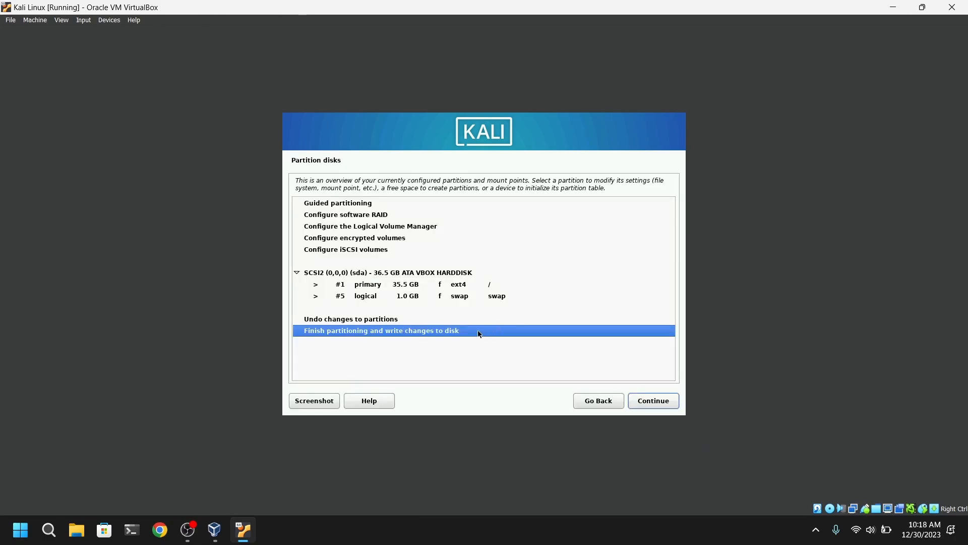
- Finish partitioning by writing the changes to disk, and install the default software selection with Xfce, top10 and default tools
{"action": "left_click", "coordinate": [649, 405]}
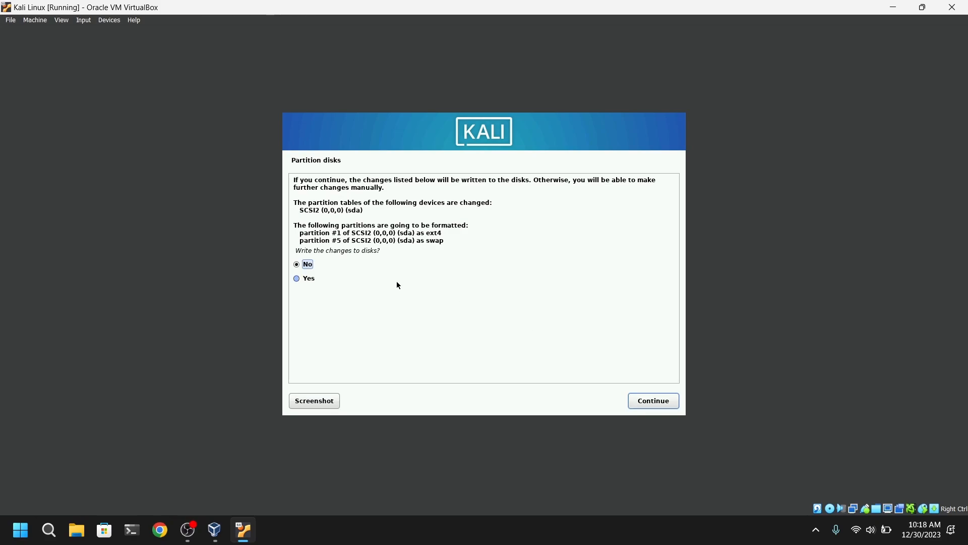
{"action": "left_click", "coordinate": [309, 280]}
{"action": "left_click", "coordinate": [644, 402]}
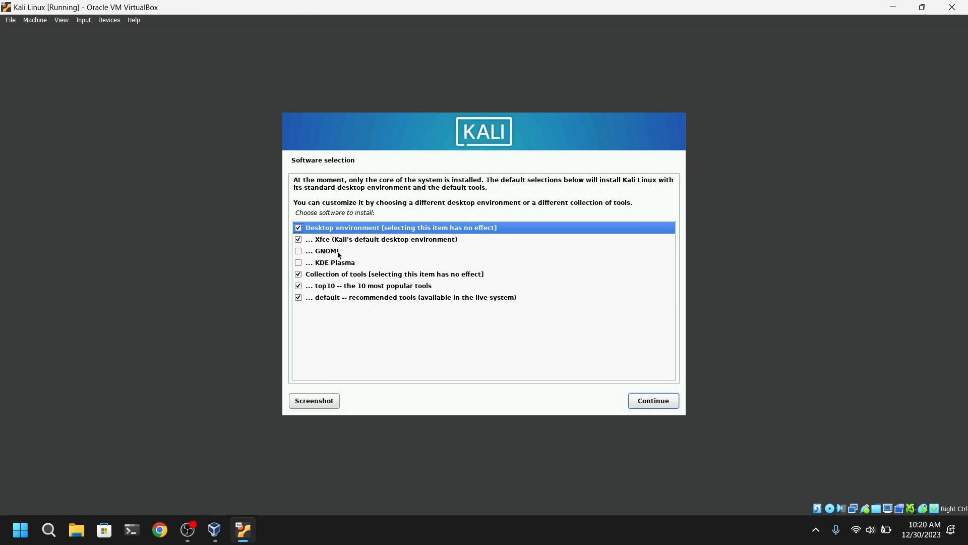
{"action": "left_click", "coordinate": [654, 401]}
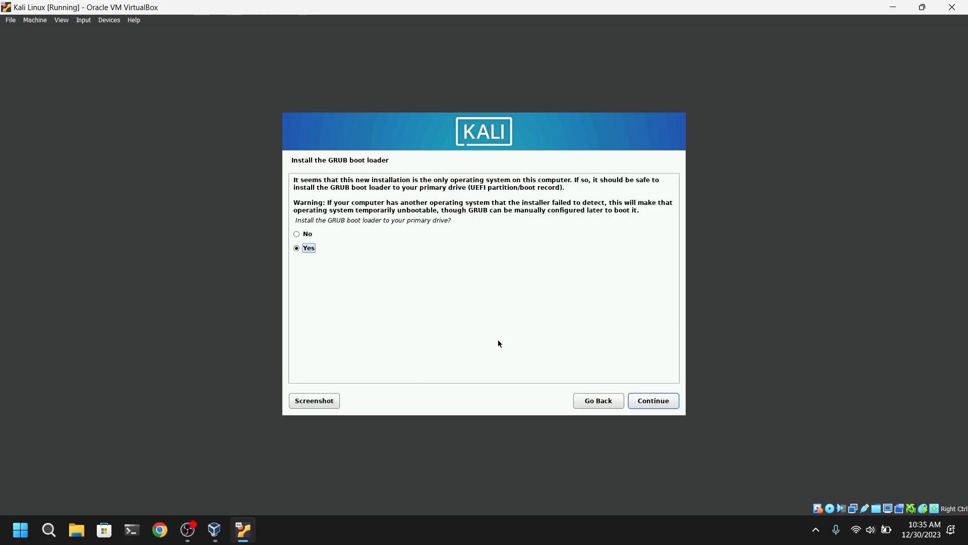
- Install the GRUB boot loader on /dev/sda, and finish the installation by rebooting into Kali GNU/Linux
{"action": "left_click", "coordinate": [659, 401]}
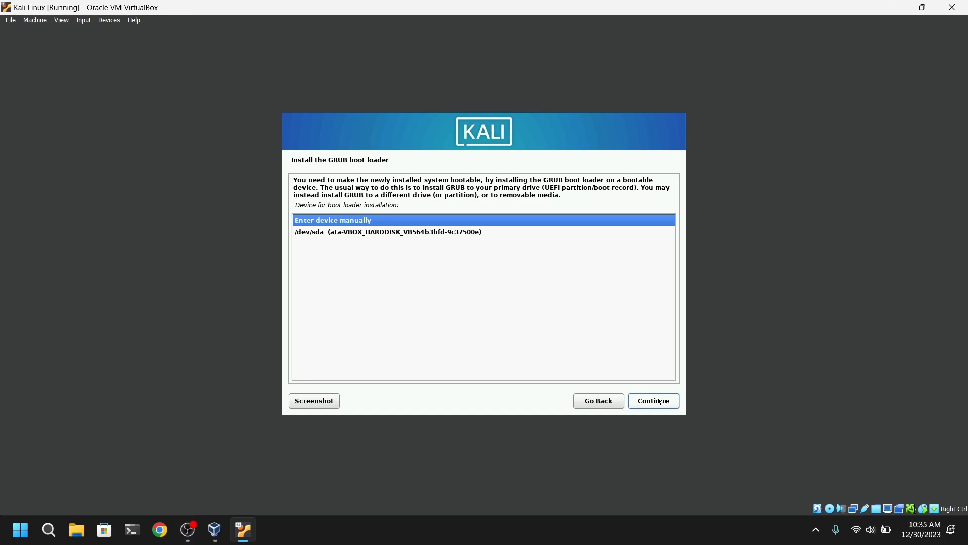
{"action": "left_click", "coordinate": [447, 233]}
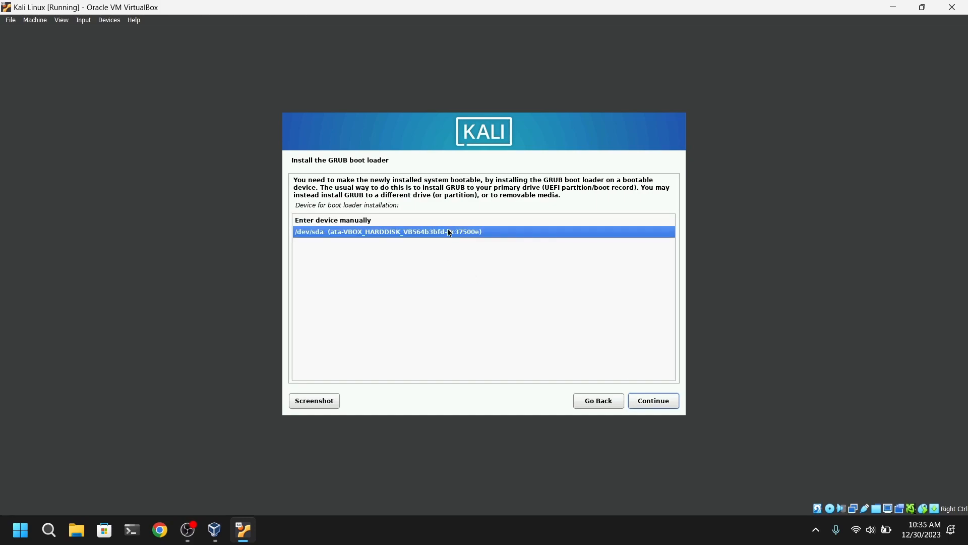
{"action": "left_click", "coordinate": [660, 402]}
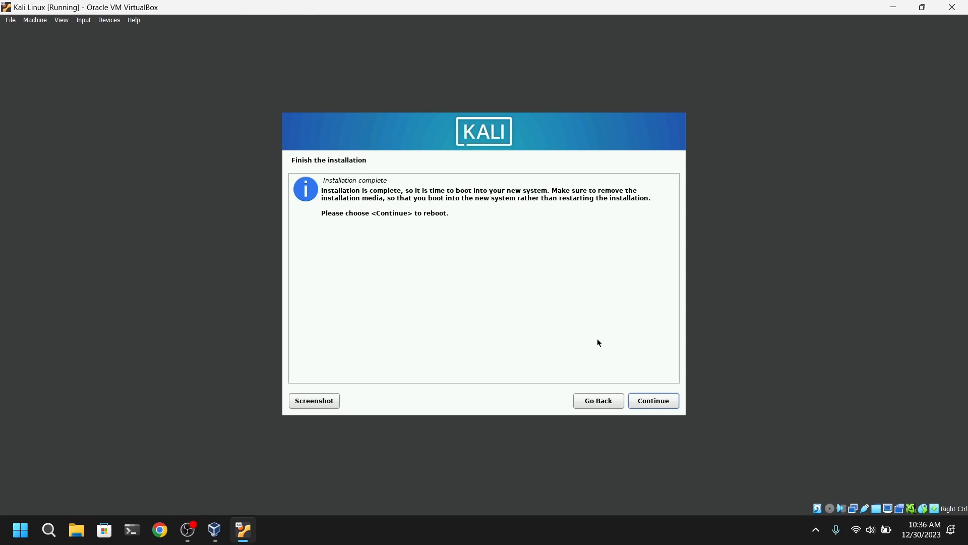
{"action": "left_click", "coordinate": [662, 406]}
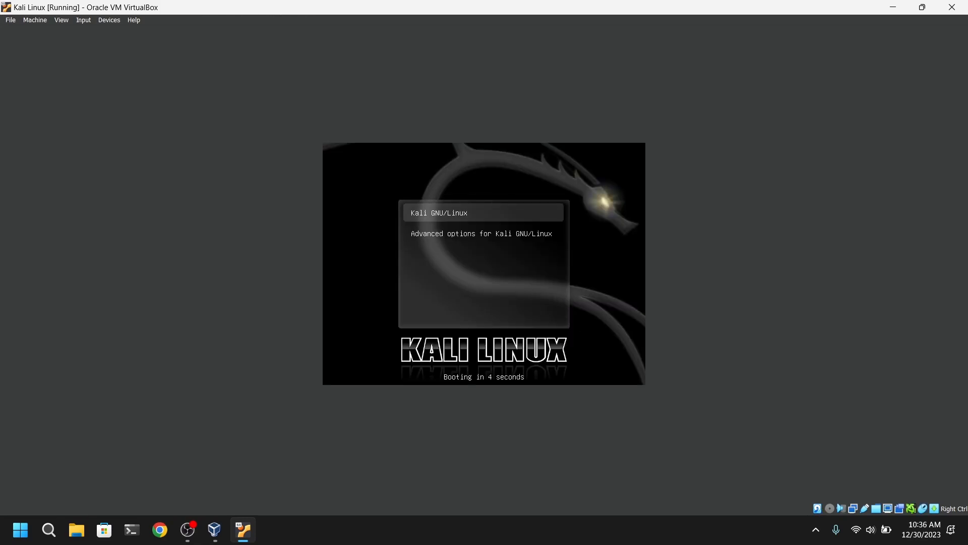
{"action": "key", "text": "Return"}
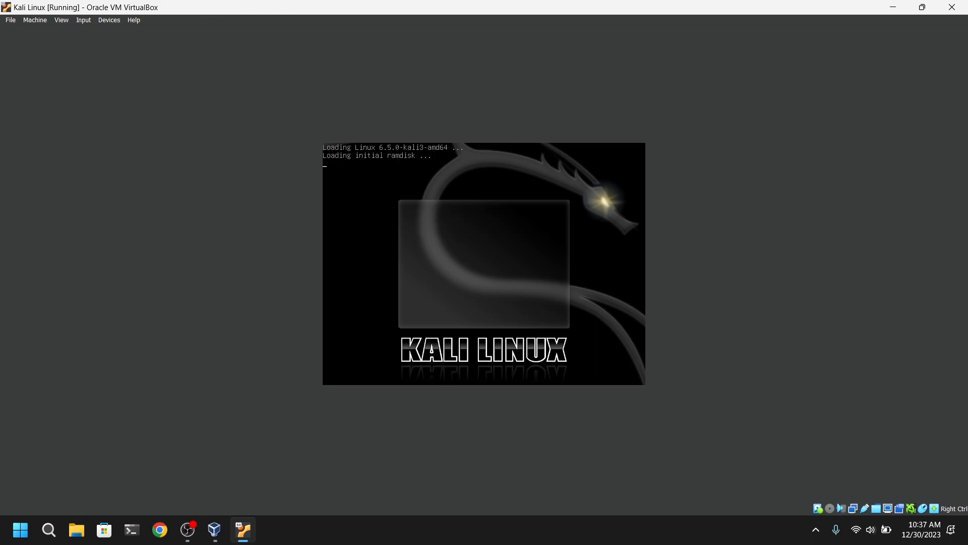